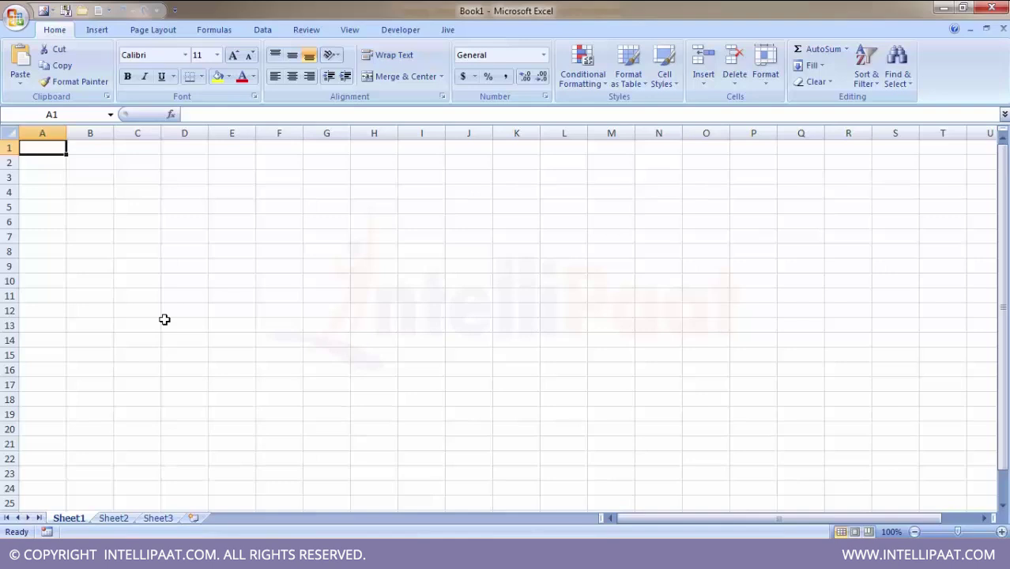
Enter the heading 'Employee Details' in A2 and autofit column A to it.
key("Down")
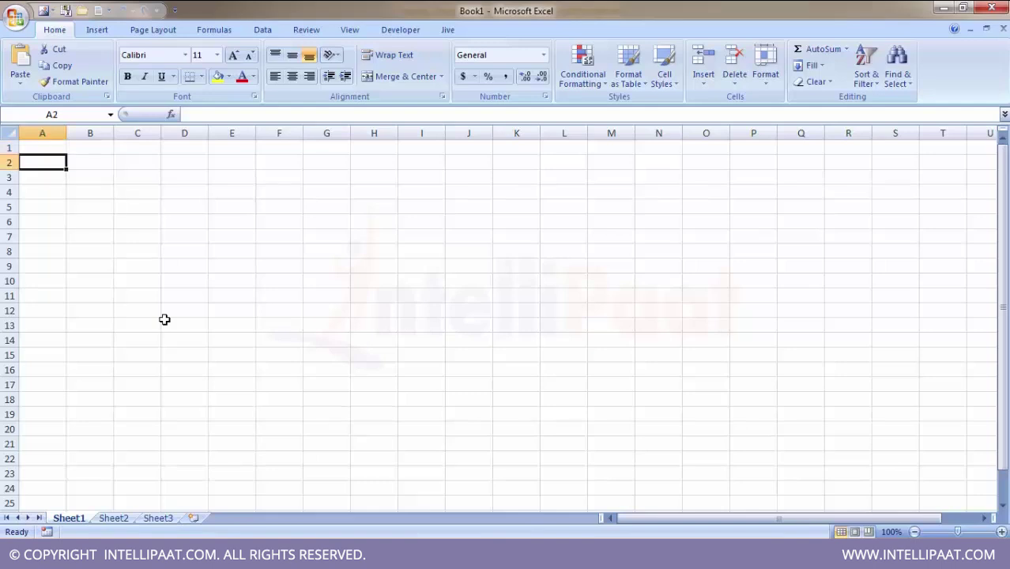
type("E")
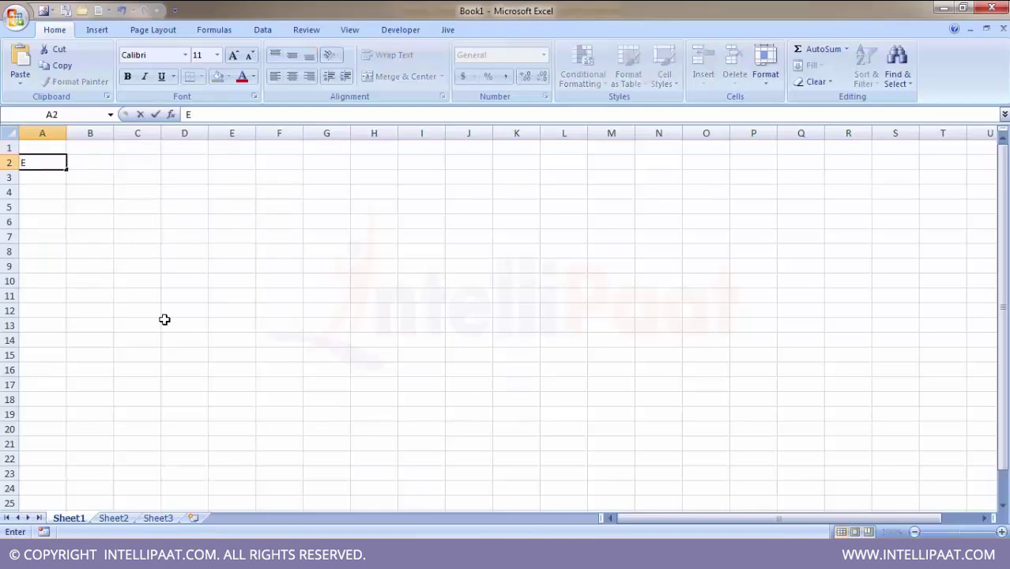
type("mployee")
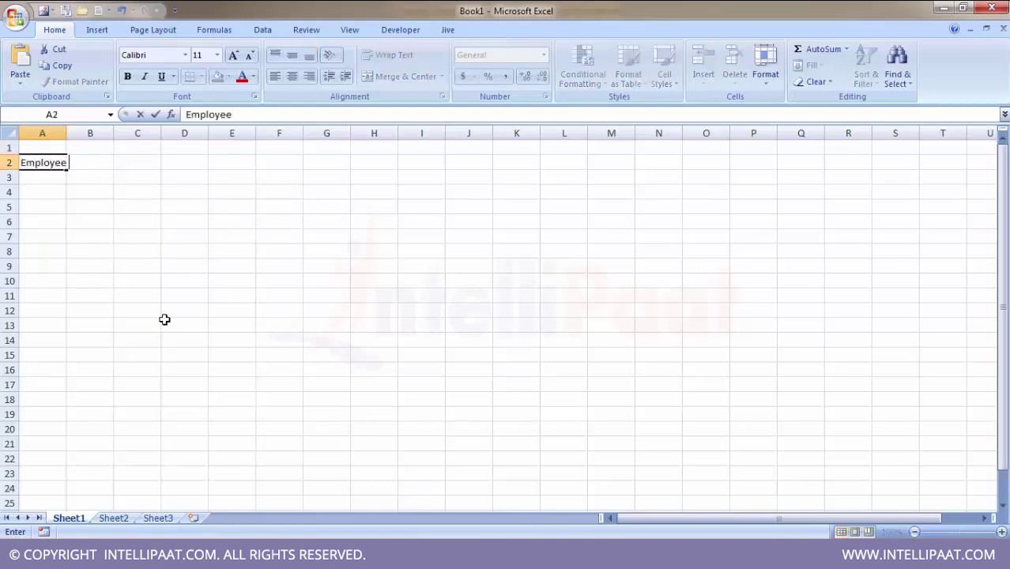
type(" Details")
key("ctrl+Return")
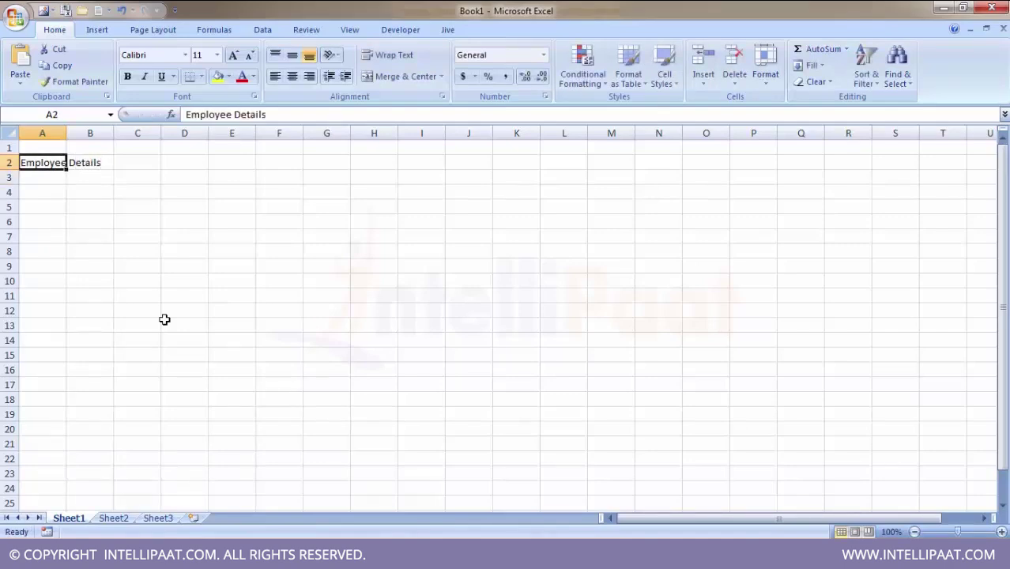
key("alt+o")
key("c")
key("a")
key("Right")
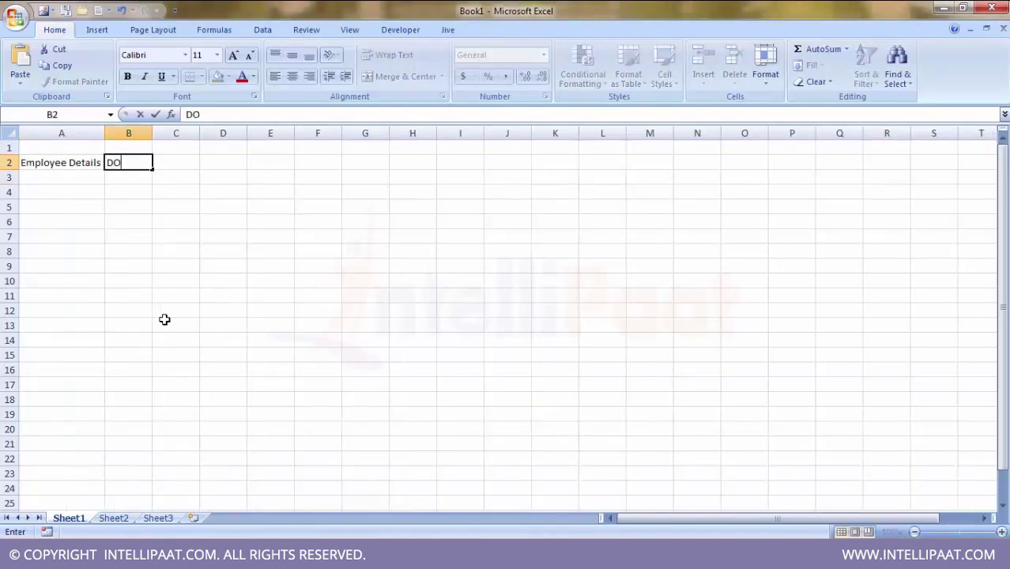
type("J")
key("Return")
key("Left")
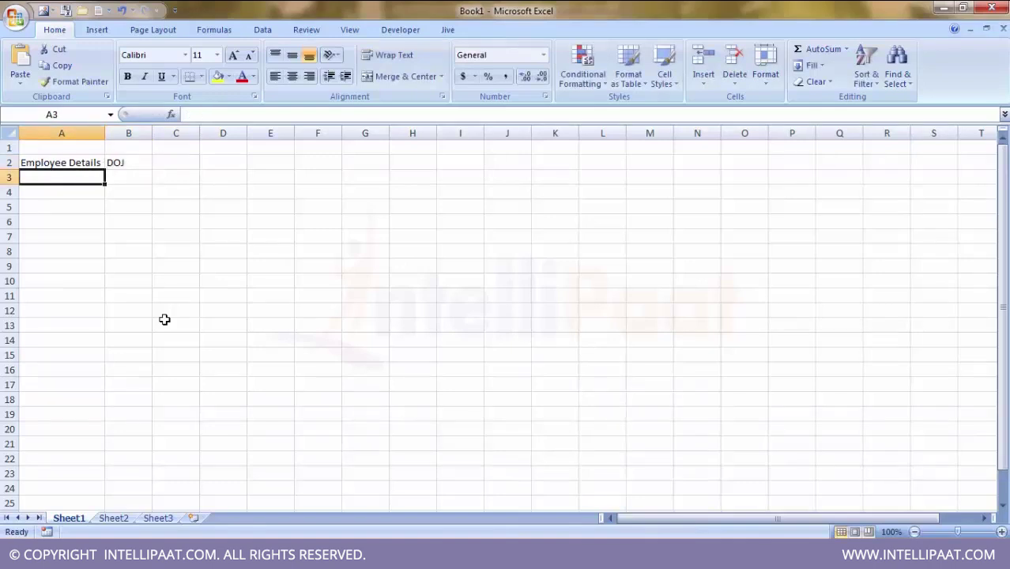
type("Satish Sa")
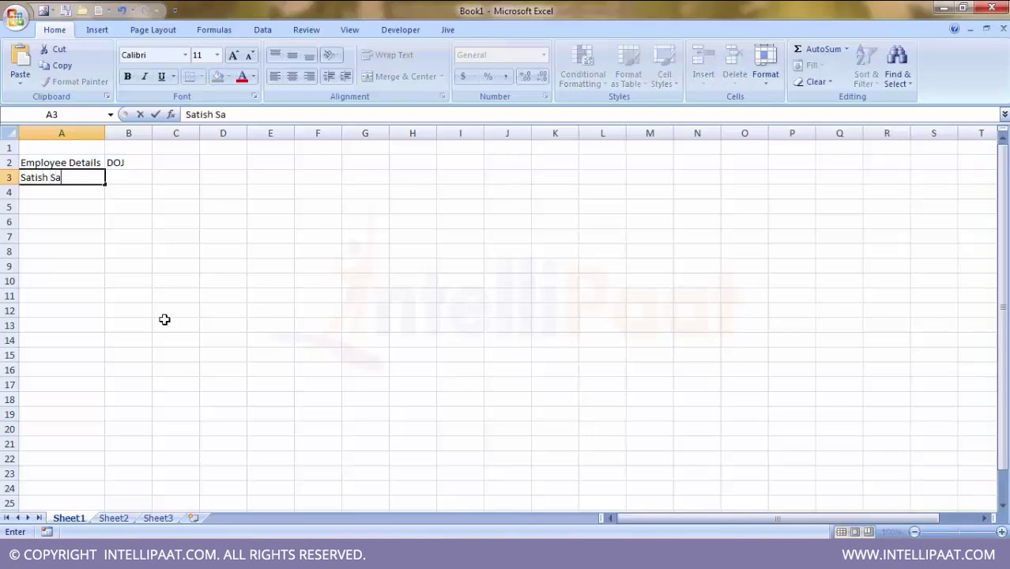
type("ran")
key("Return")
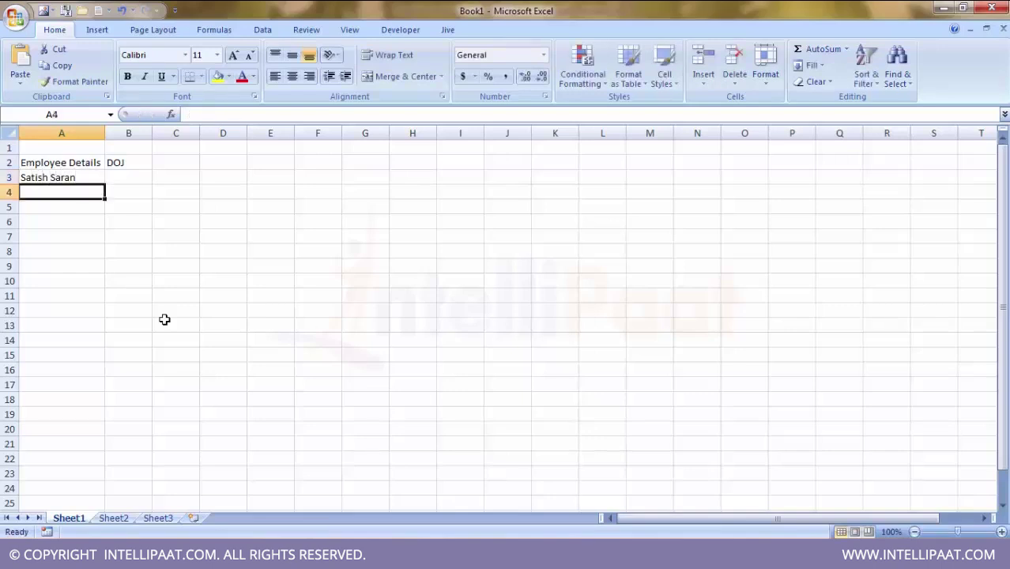
key("Up")
key("Right")
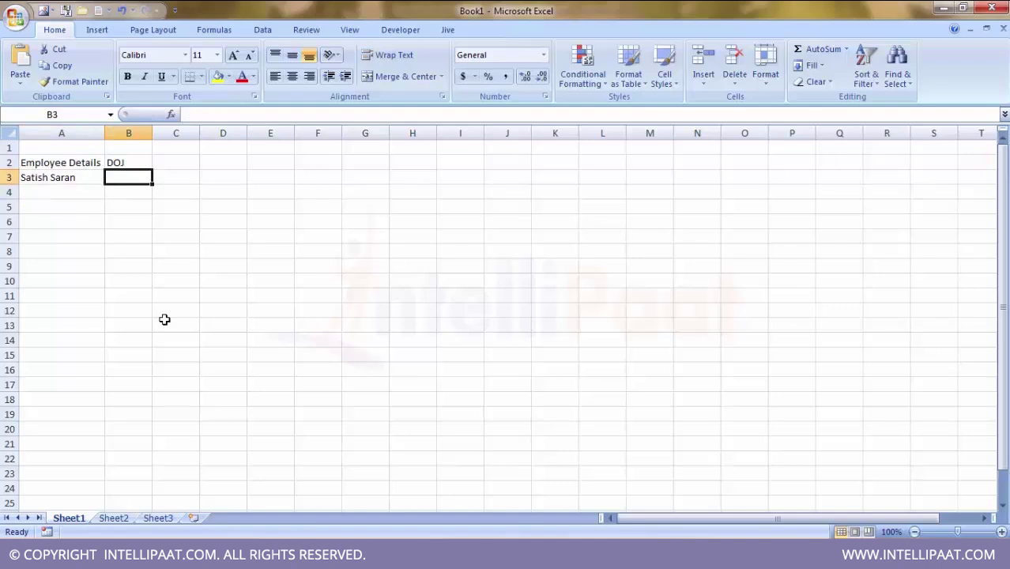
type("1/")
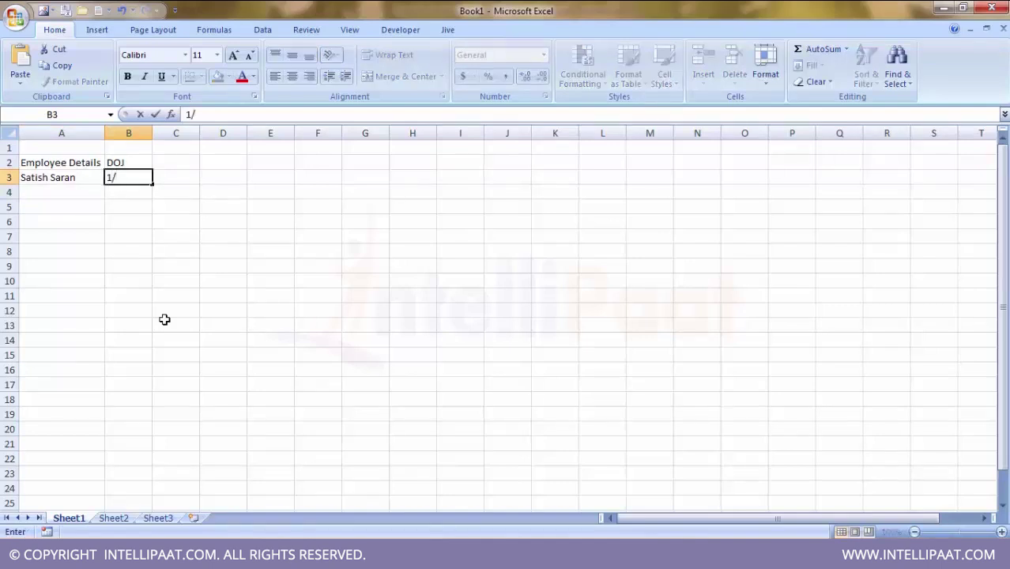
type("1/201")
type("5")
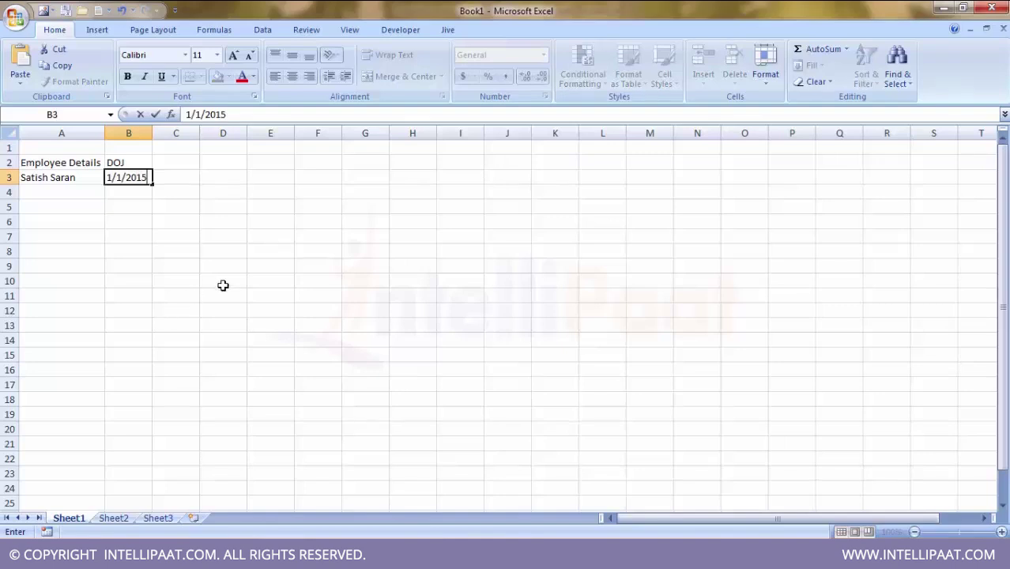
Commit the 1/1/2015 date in B3 and bring up the Office menu's save-copy formats.
left_click(223, 284)
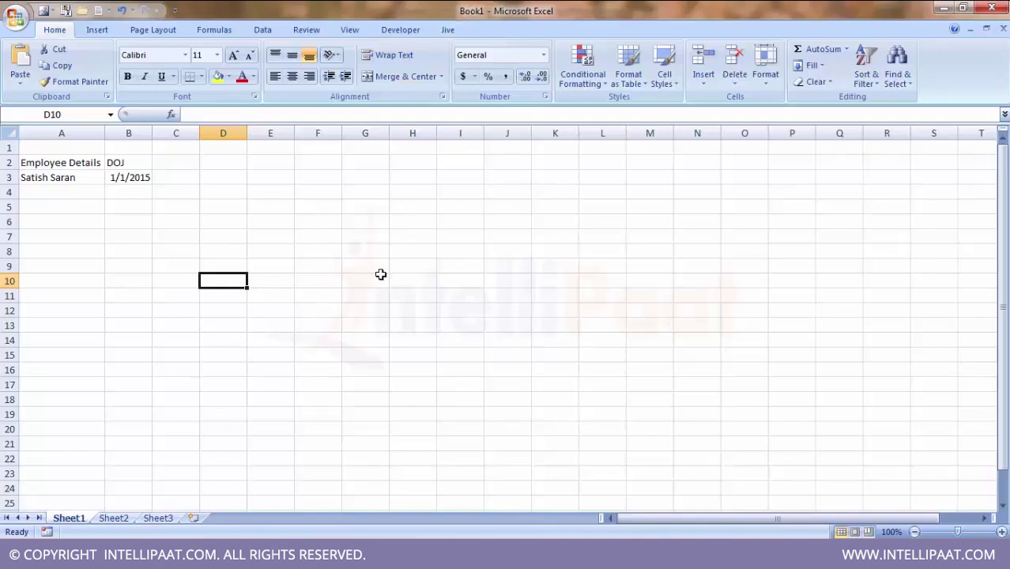
left_click(14, 19)
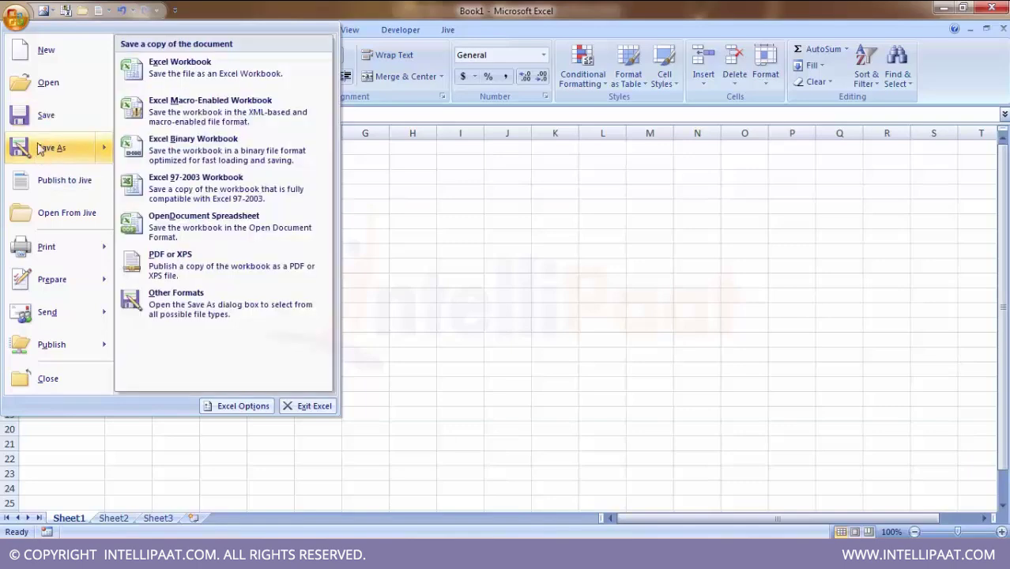
Save the workbook on the Desktop under the name My_First_Excel_Jan.
mouse_move(51, 148)
key("Escape")
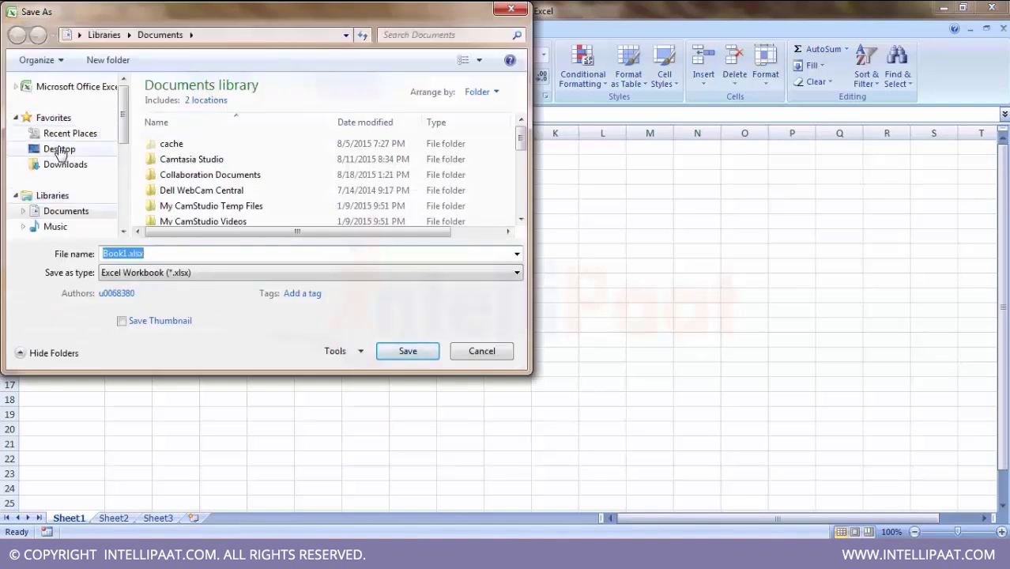
left_click(60, 149)
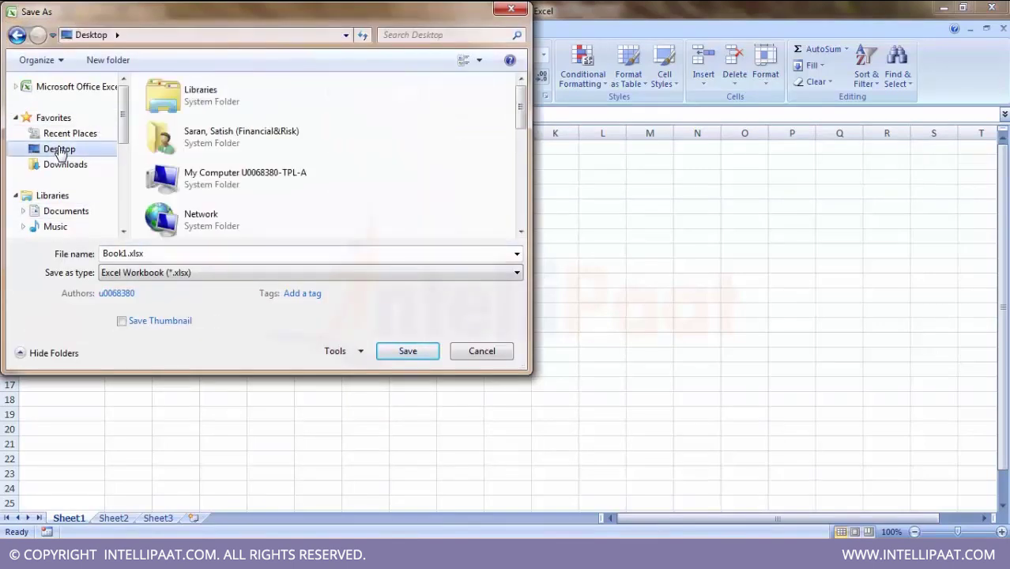
double_click(134, 253)
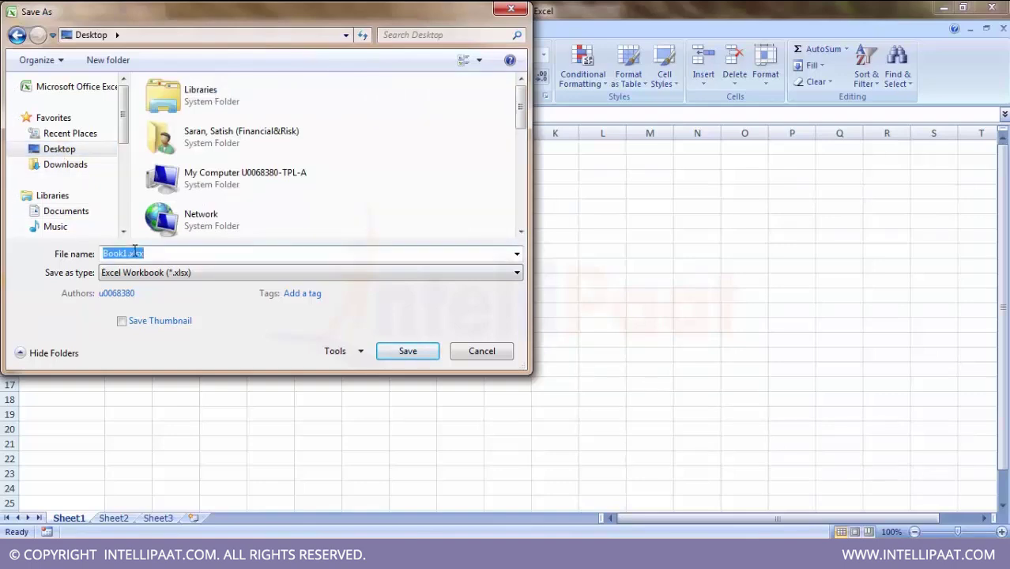
type("My")
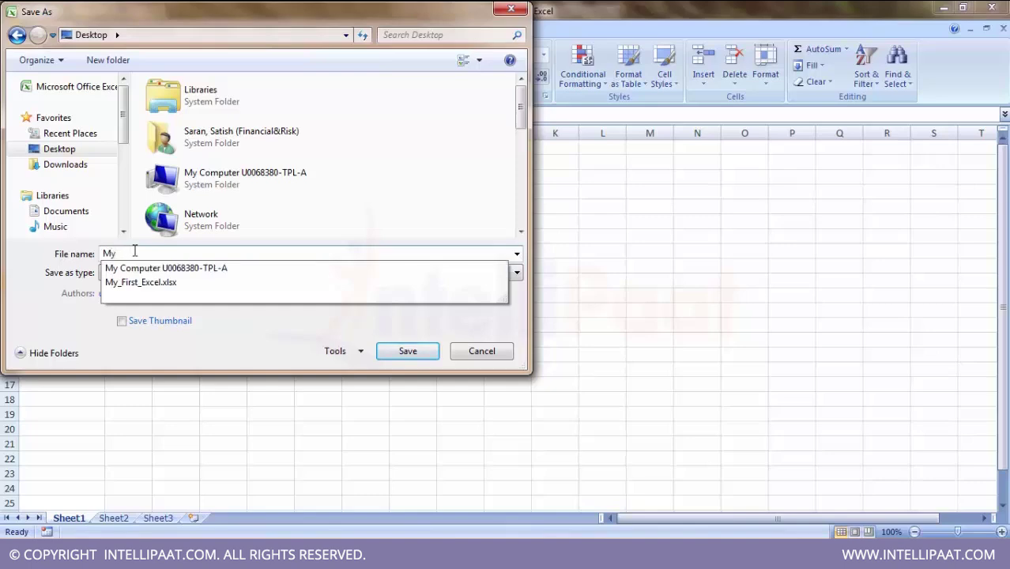
type("_First")
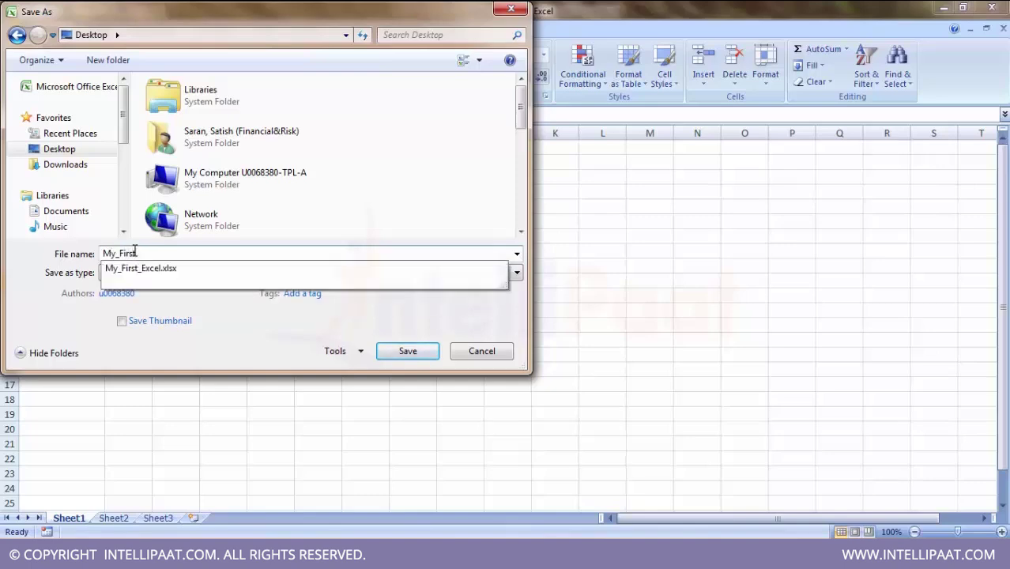
type("_Excel")
type("_Jan")
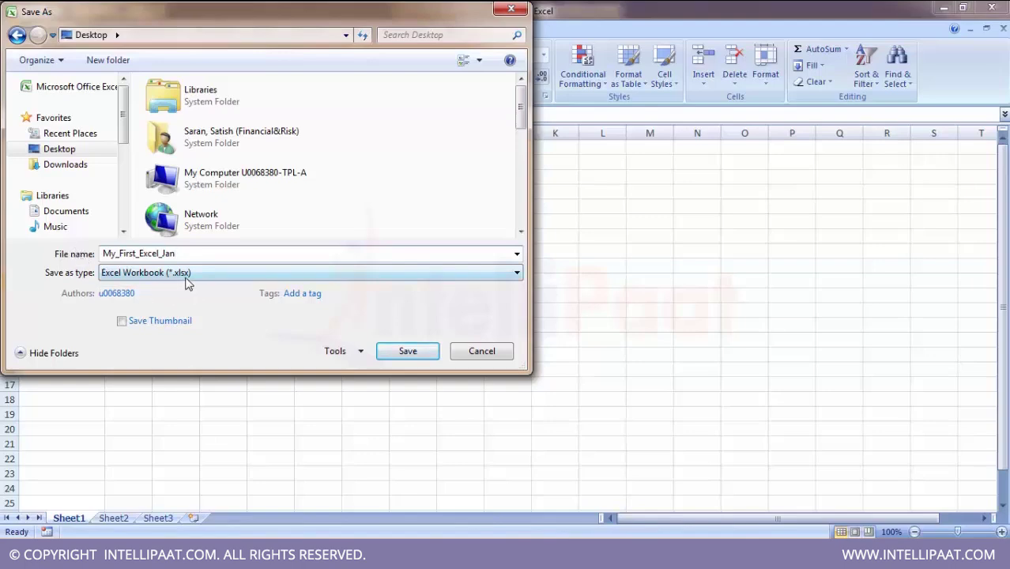
left_click(409, 354)
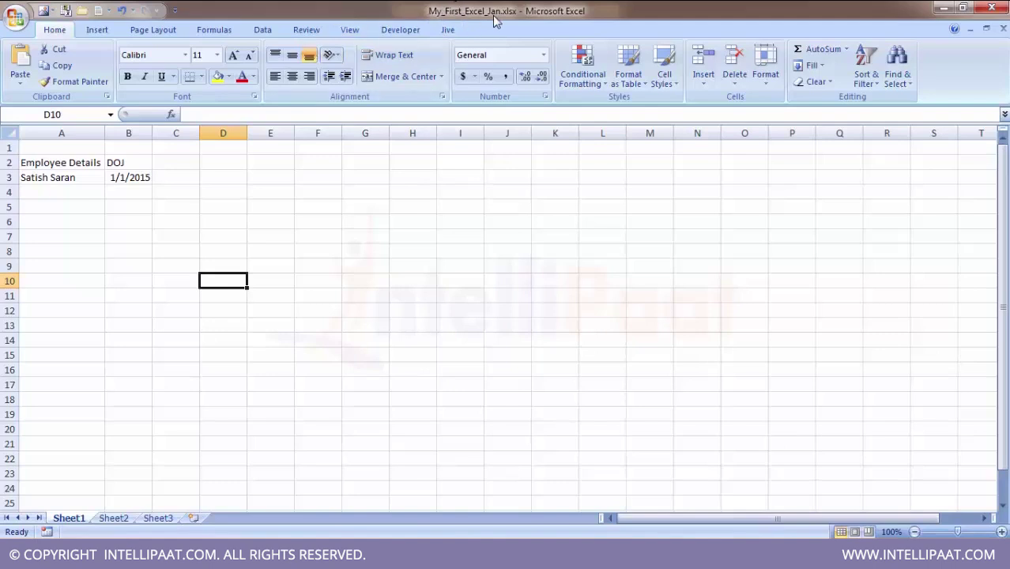
Enter the second employee name 'Satish Saran2' in cell A4.
left_click(286, 226)
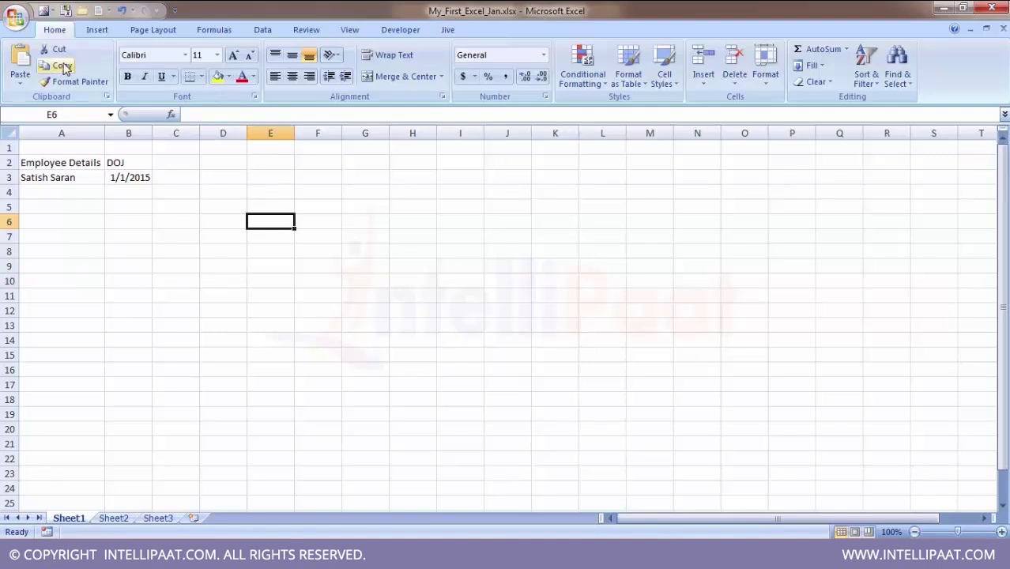
left_click(162, 268)
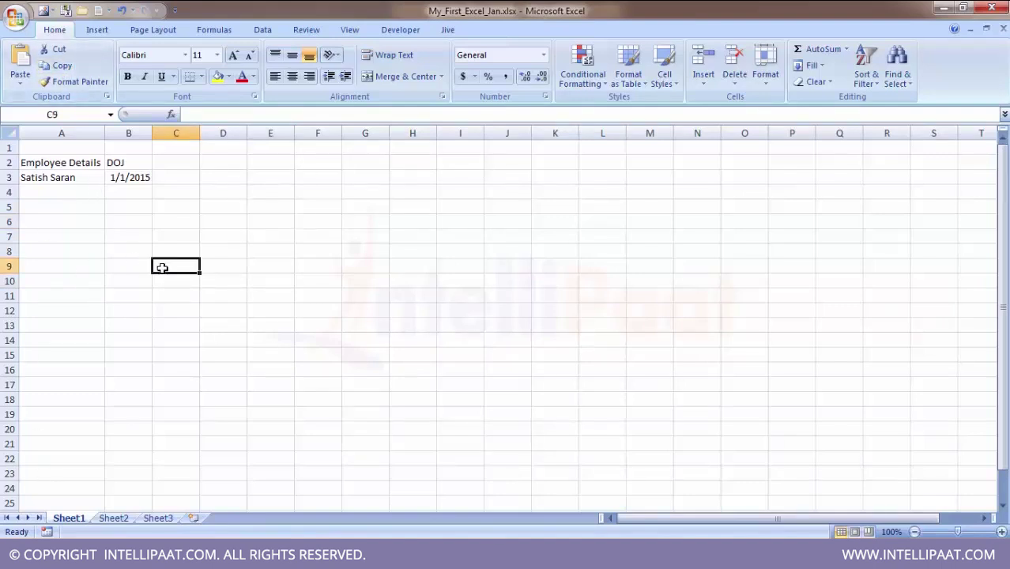
key("Up")
key("Left")
key("Left")
key("Up")
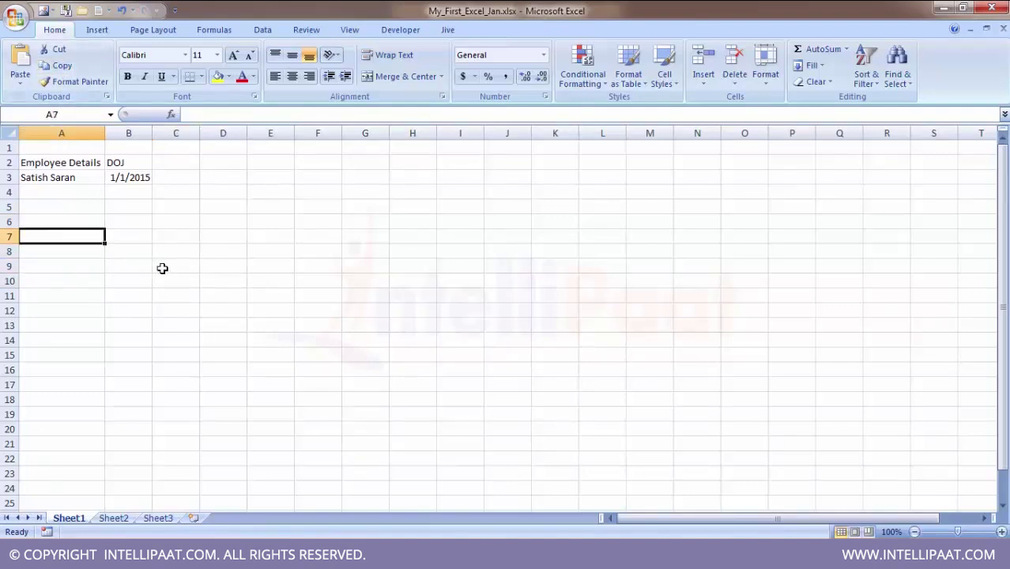
key("Up")
key("Up")
key("Up")
type("S")
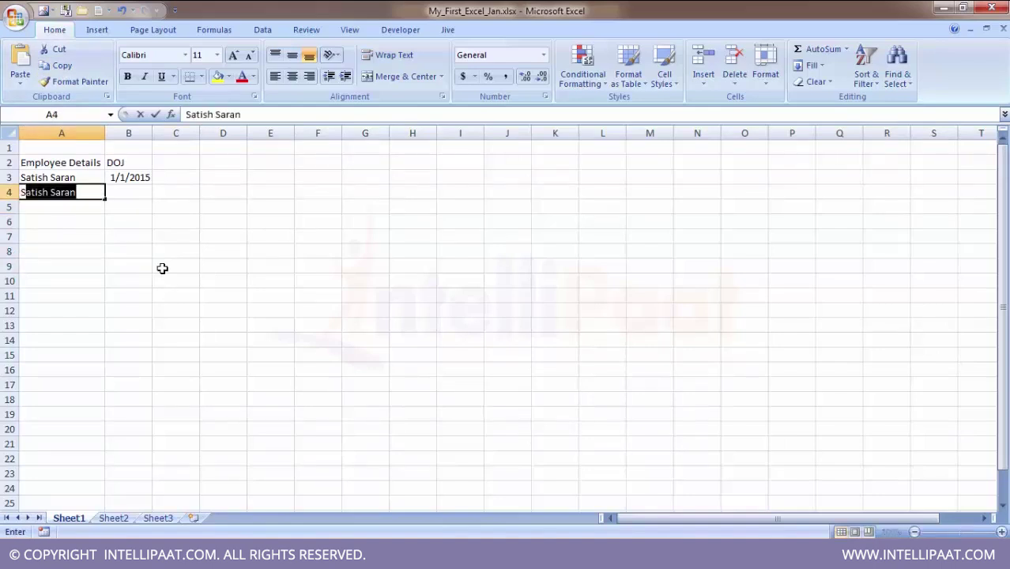
type("atish Saran")
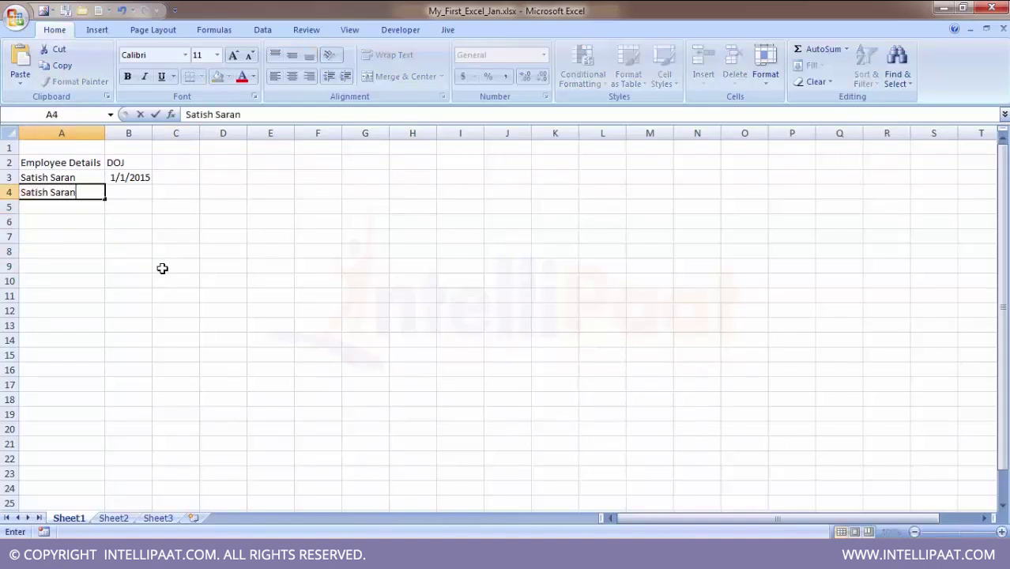
type("2")
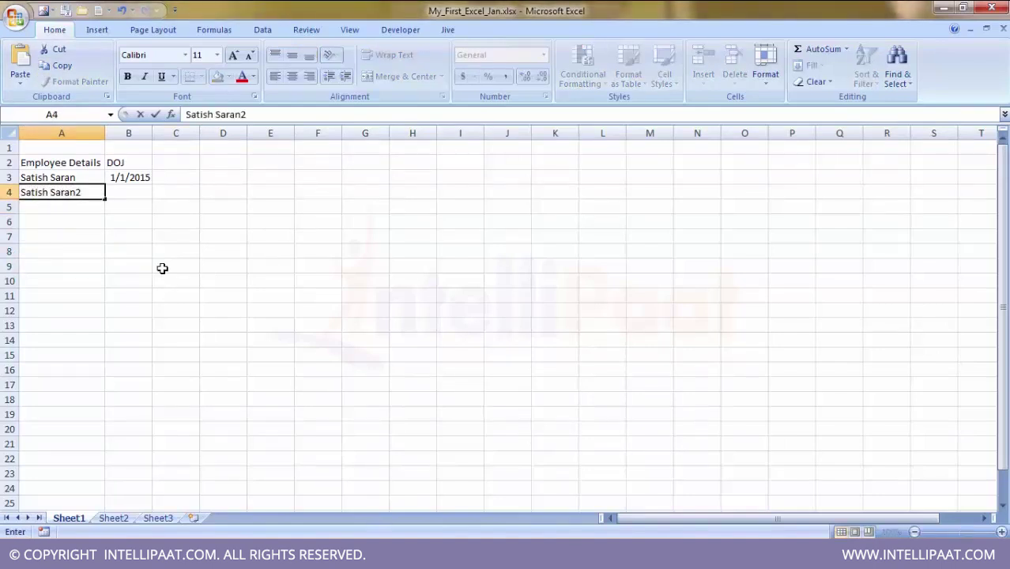
key("Return")
Enter the joining date 2/1/2015 in B4, correcting a mistyped start.
key("Up")
key("Right")
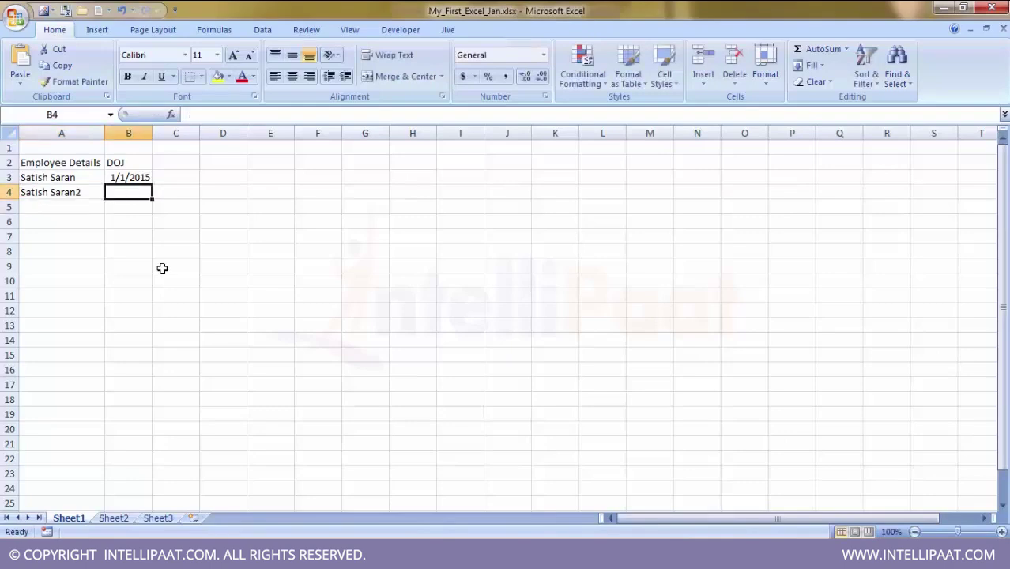
type("1/")
key("BackSpace")
key("BackSpace")
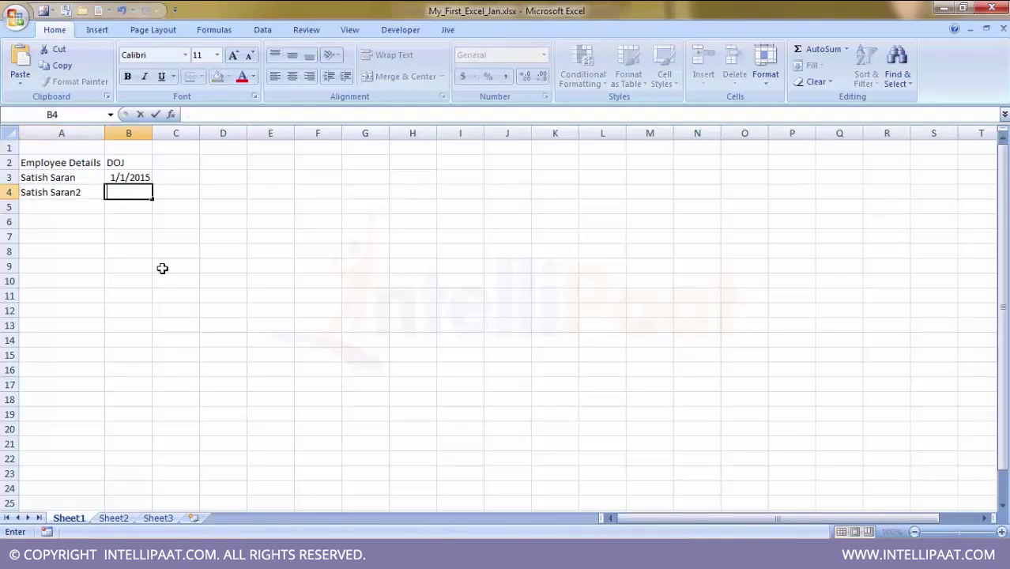
type("2/1/")
type("2015")
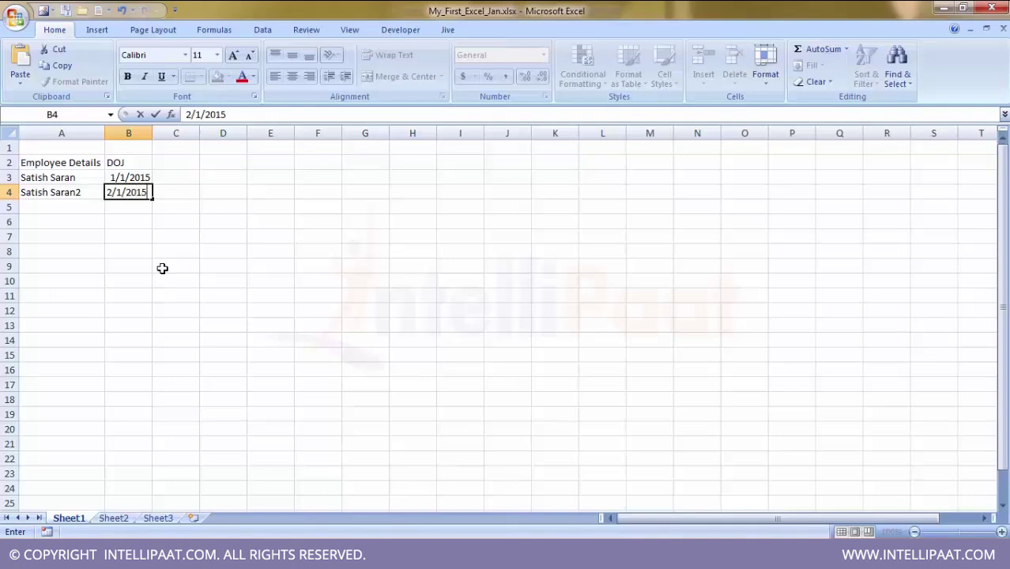
key("Return")
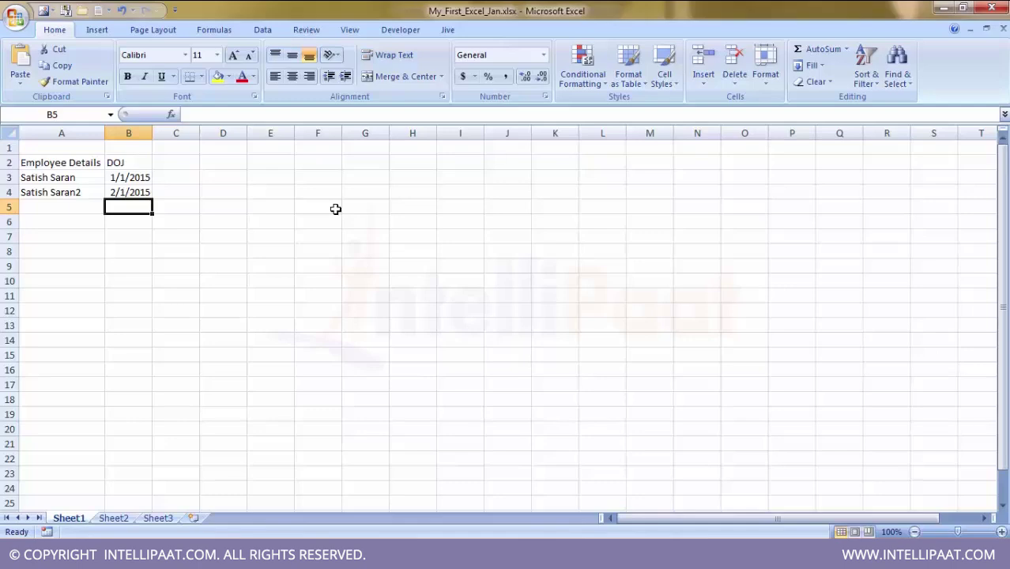
Save My_First_Excel_Jan.xlsx via the Office menu, then reopen and dismiss the menu.
left_click(14, 16)
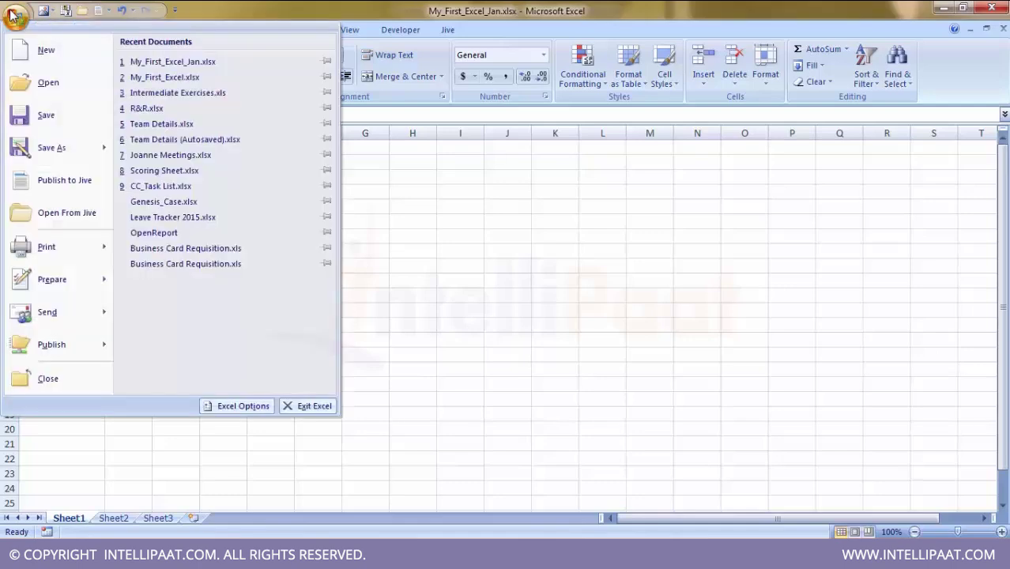
left_click(44, 116)
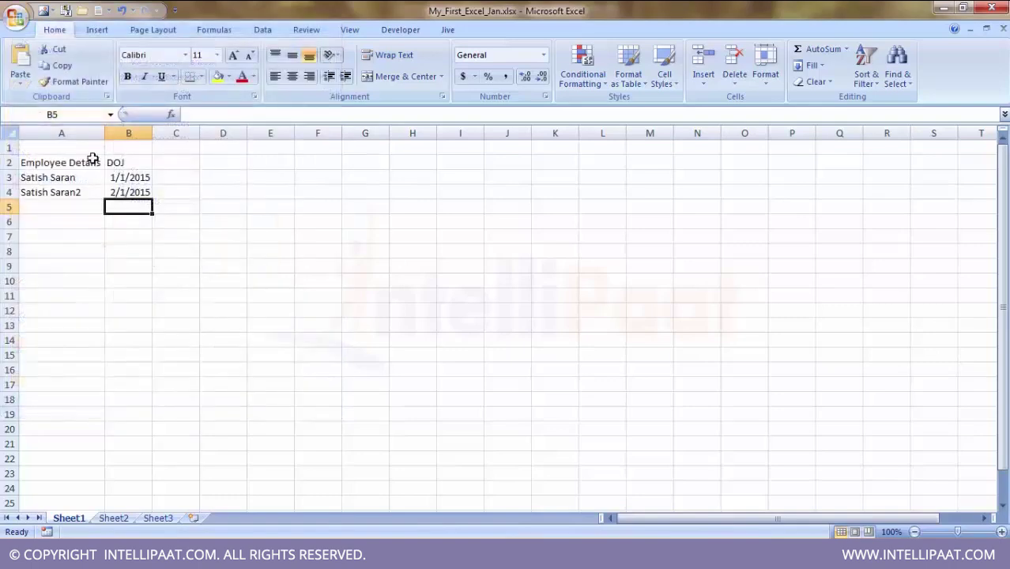
left_click(19, 18)
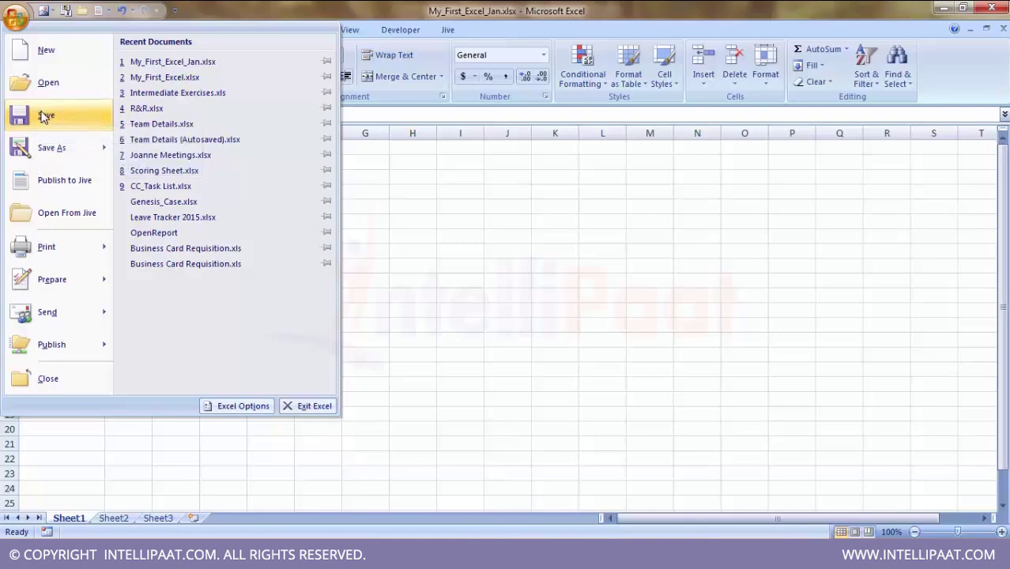
left_click(447, 203)
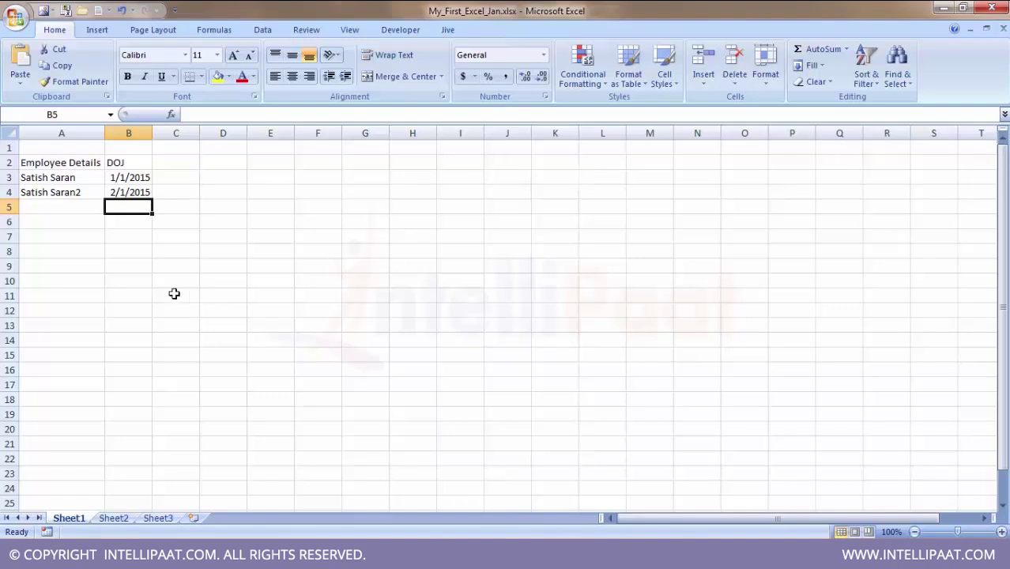
Enable 'Show Quick Access Toolbar below the Ribbon' in Excel Options' Customize page.
left_click(15, 16)
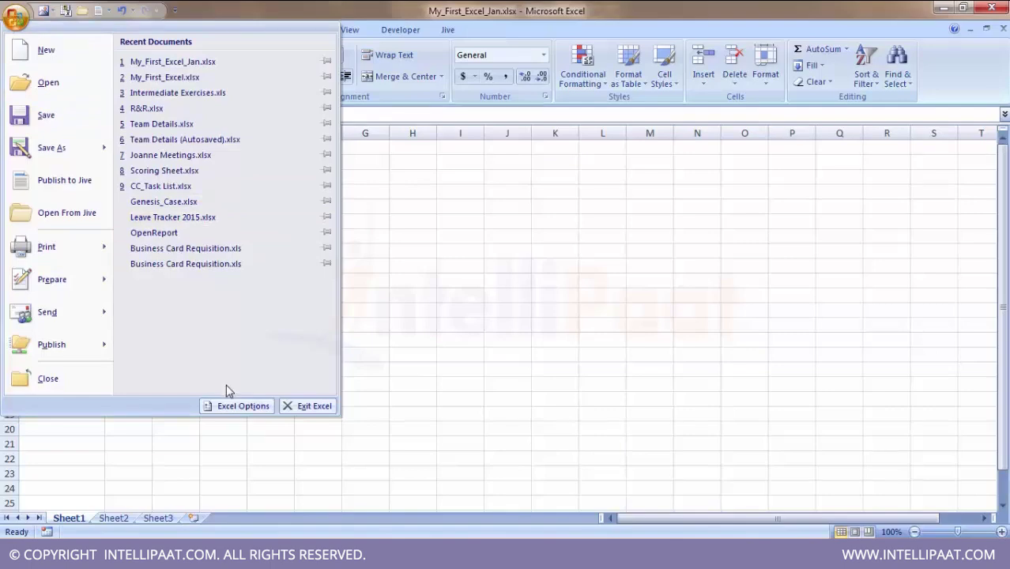
left_click(232, 407)
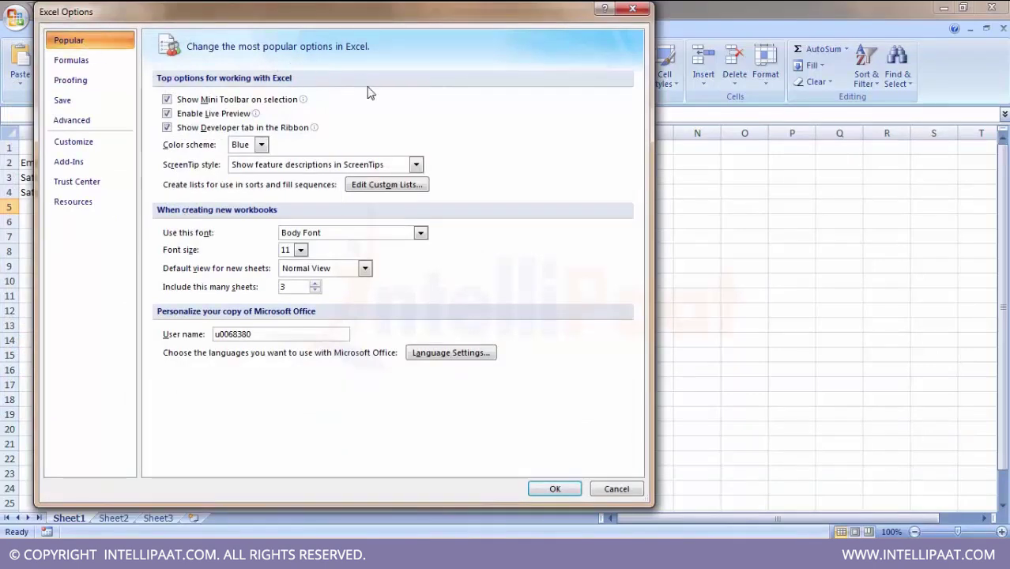
left_click(64, 147)
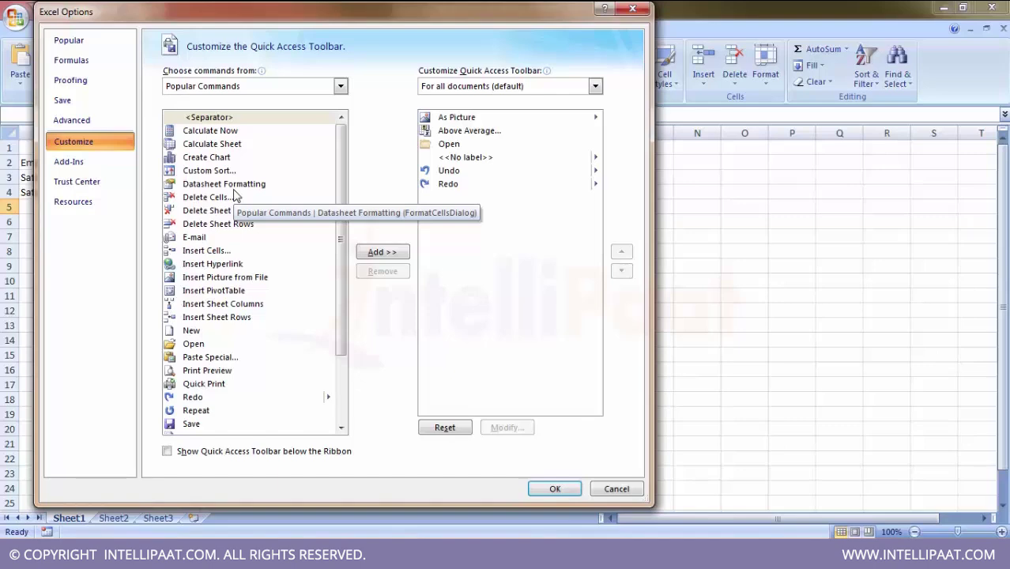
left_click(168, 454)
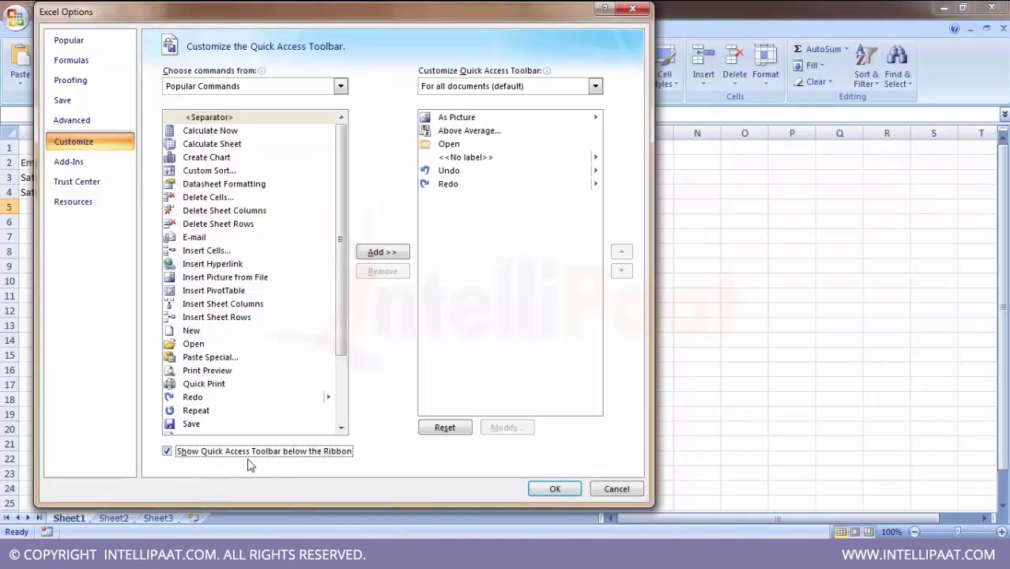
left_click(554, 489)
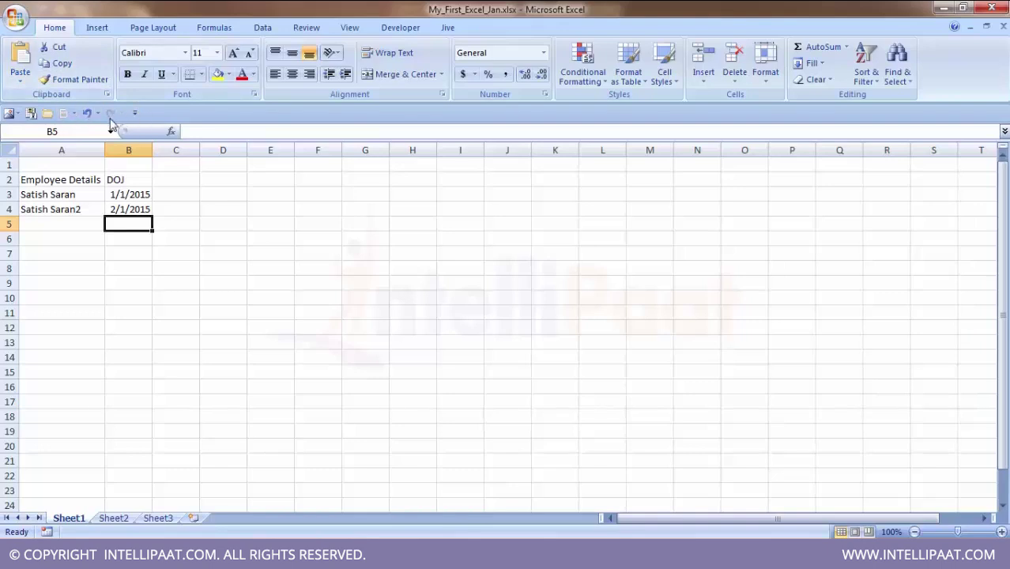
Add the Save command to the Quick Access Toolbar in Excel Options.
left_click(16, 19)
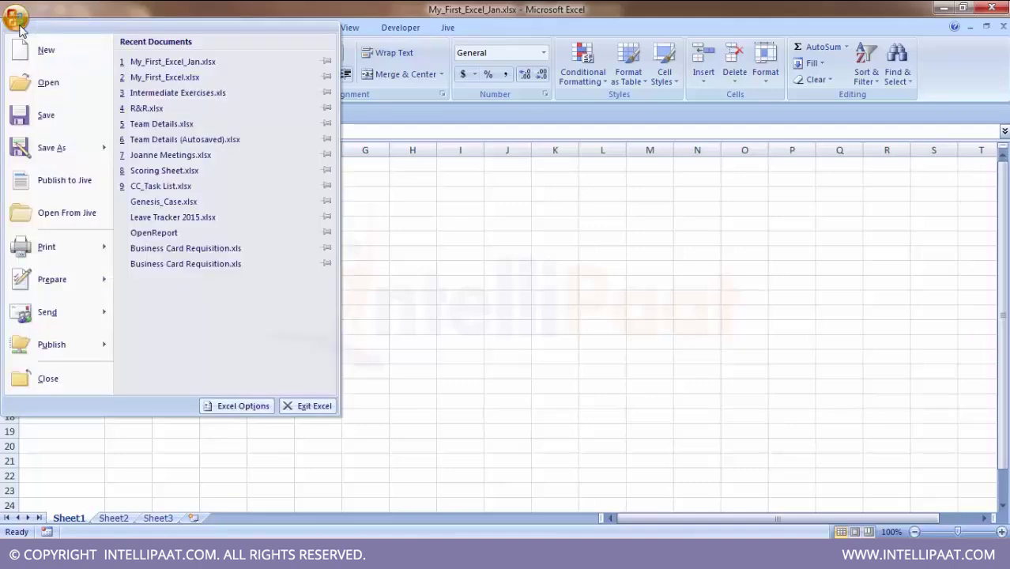
left_click(231, 409)
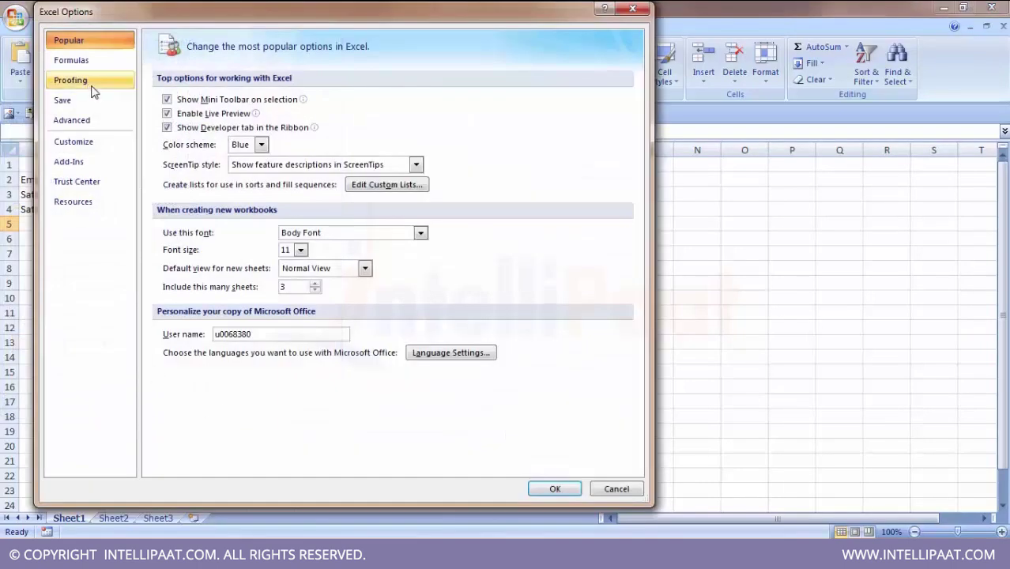
left_click(87, 146)
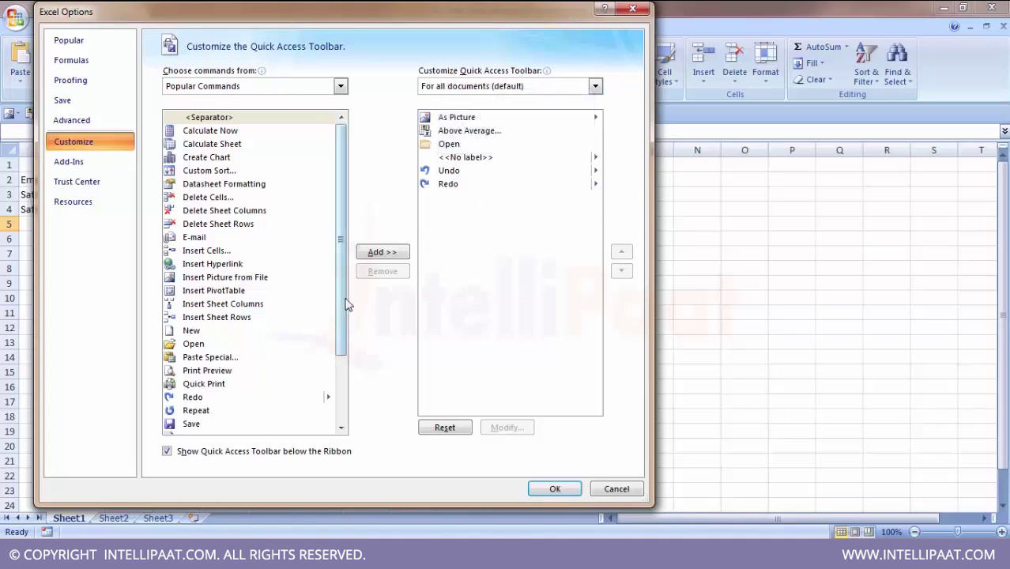
left_click_drag(348, 305, 338, 345)
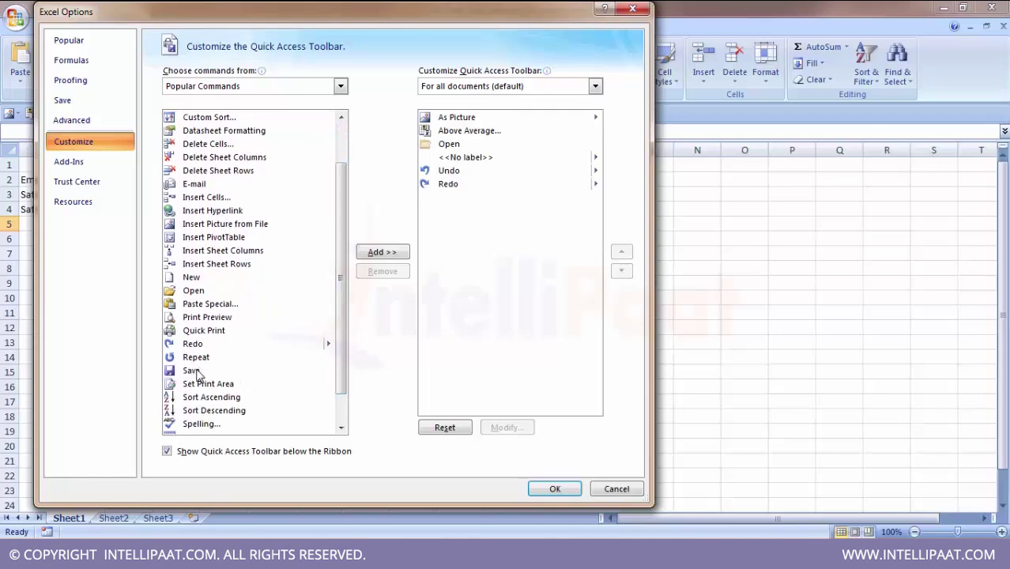
left_click(196, 372)
left_click(382, 253)
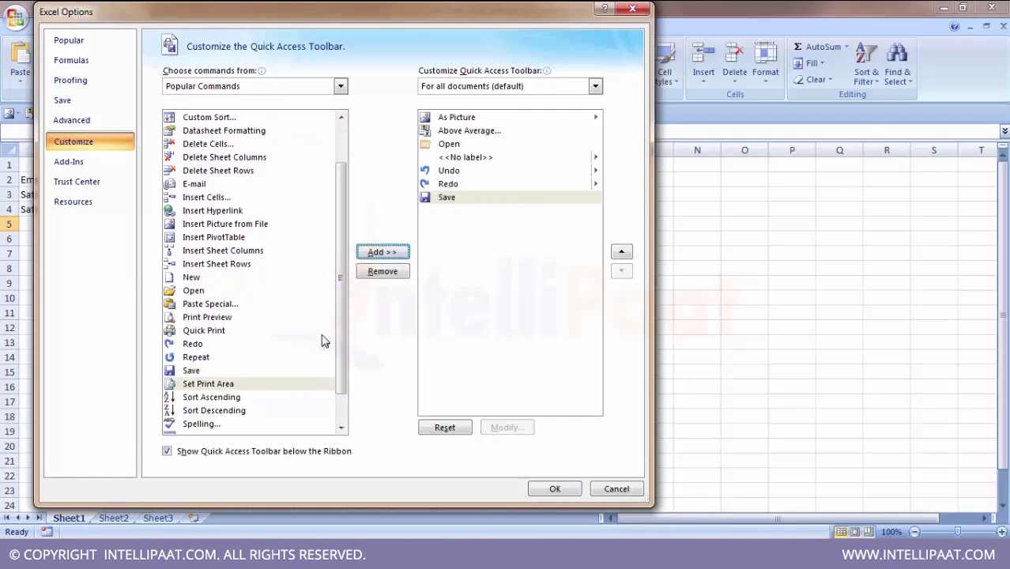
Remove Redo from the Quick Access Toolbar's command list.
mouse_move(338, 348)
left_mouse_down()
mouse_move(342, 379)
mouse_move(332, 275)
mouse_move(337, 362)
left_mouse_up()
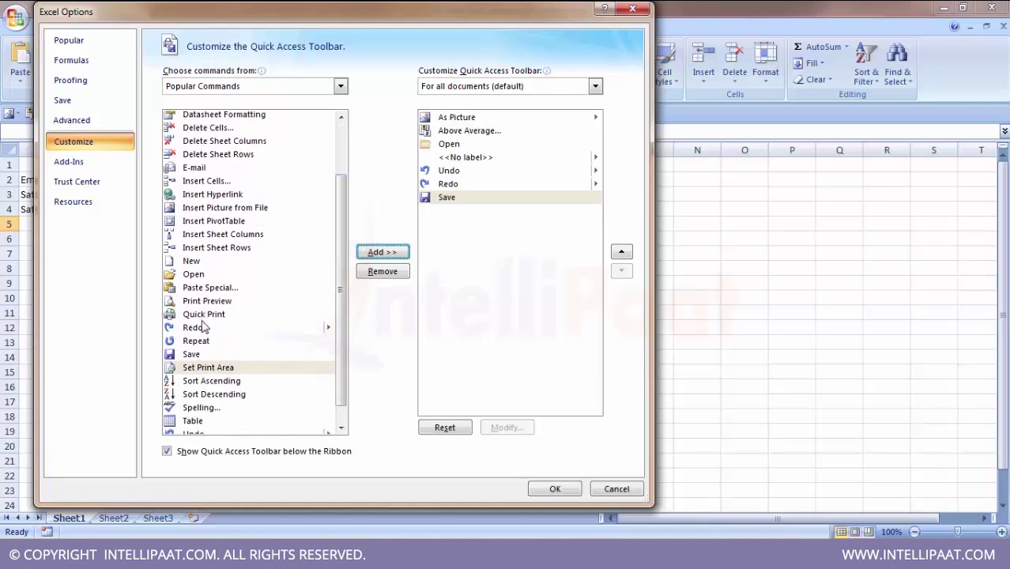
left_click(194, 328)
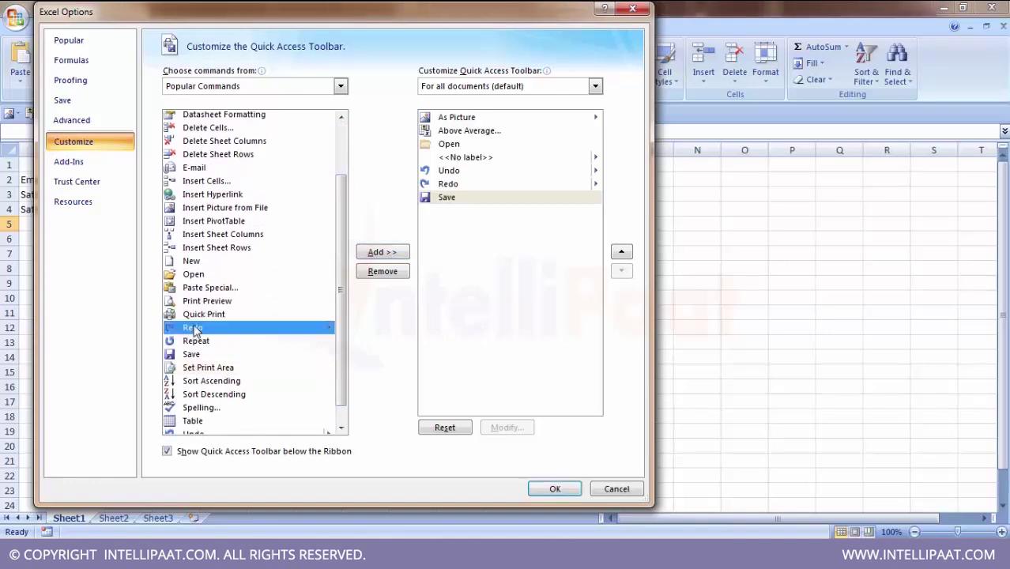
left_click(371, 257)
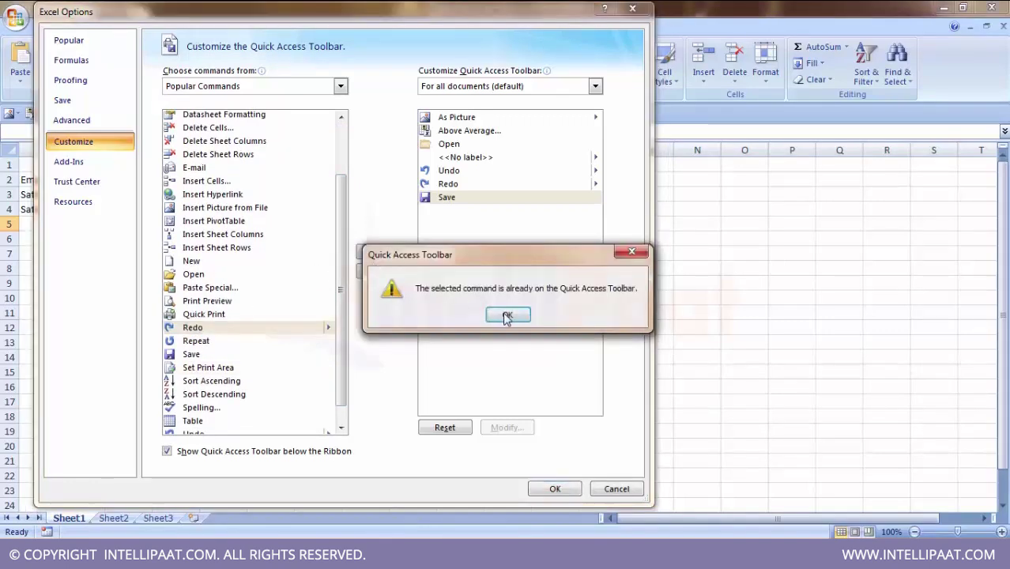
left_click(506, 316)
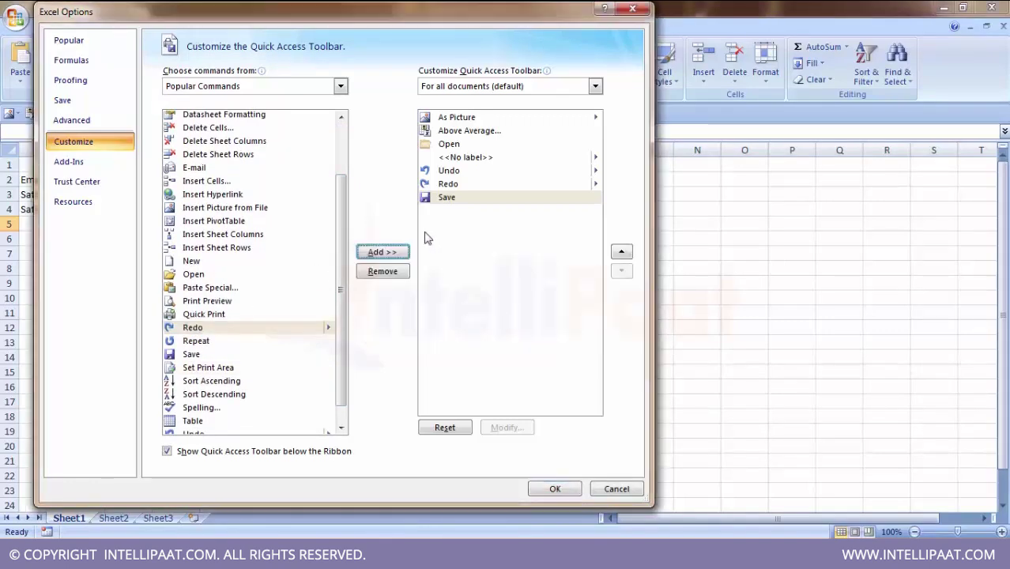
left_click(434, 183)
left_click(381, 272)
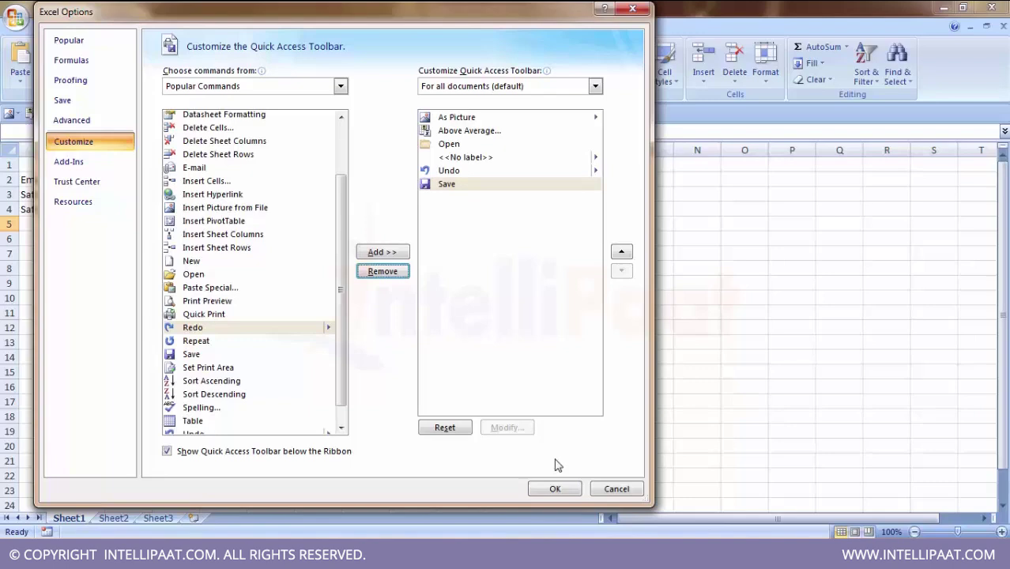
Apply the toolbar customisation and save the workbook with the toolbar's Save button.
left_click(553, 489)
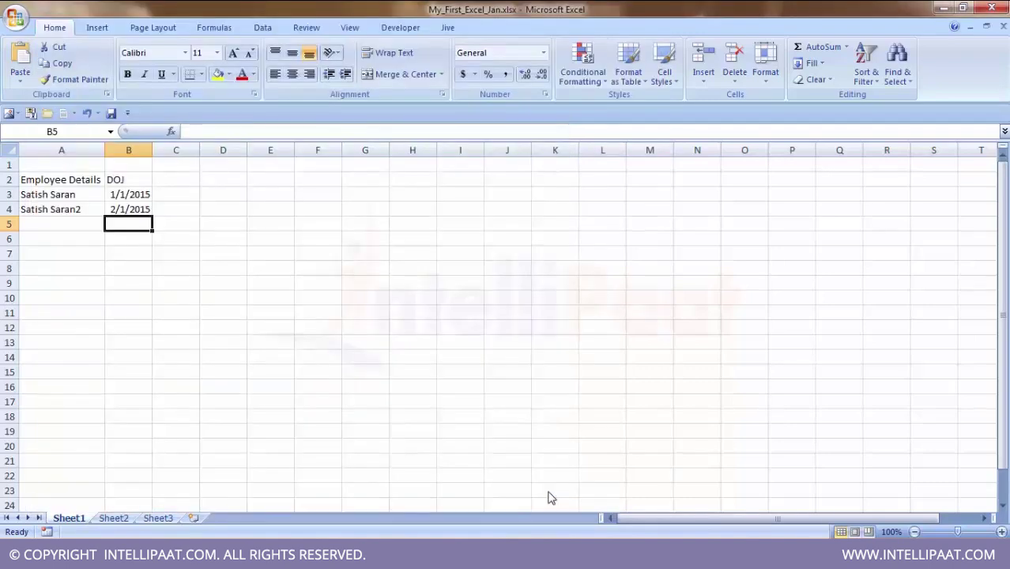
left_click(111, 114)
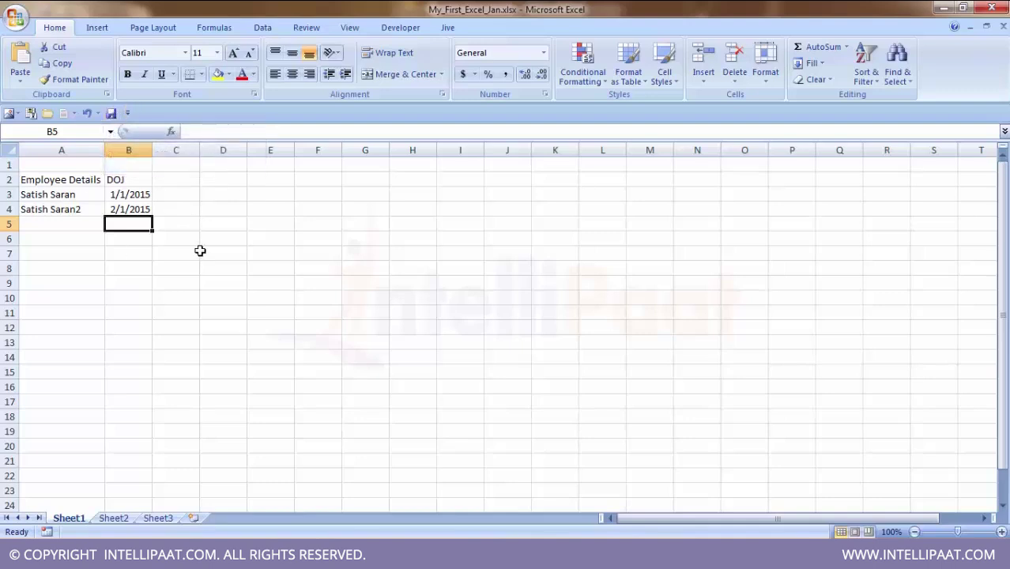